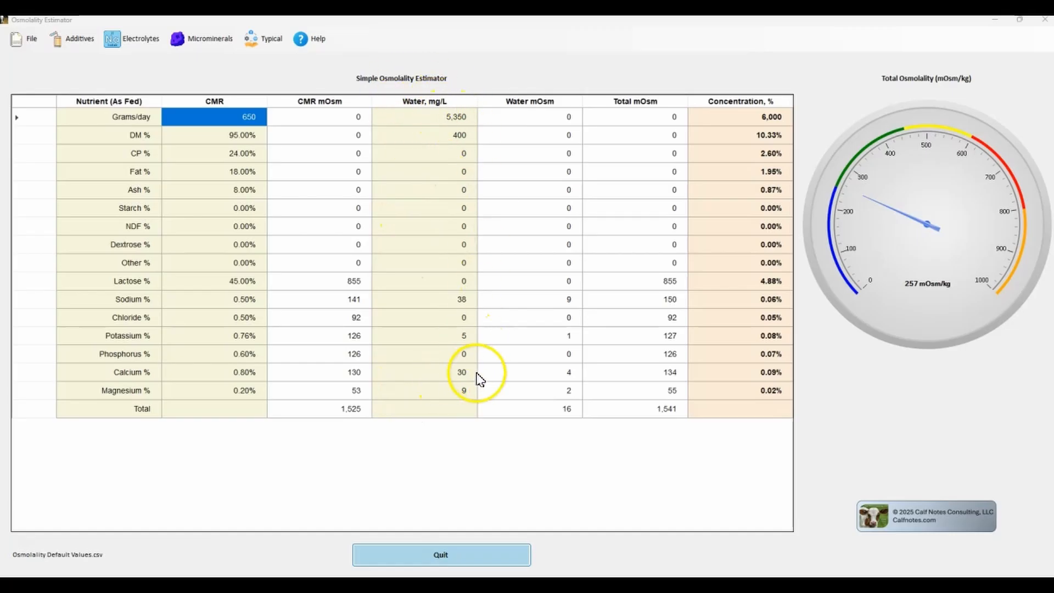
click(238, 117)
click(245, 152)
click(250, 117)
click(458, 117)
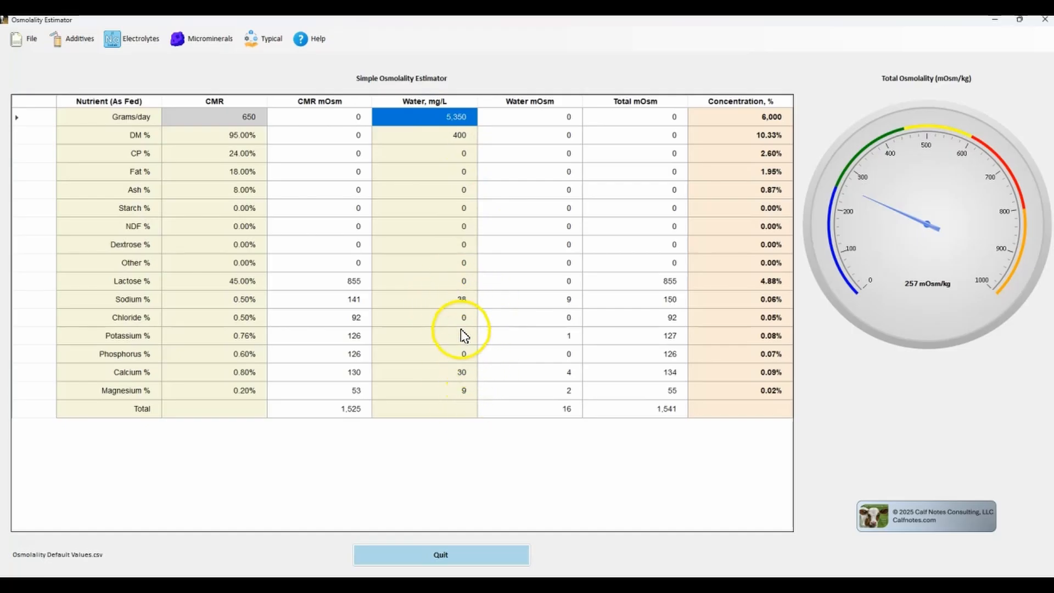
key(alt)
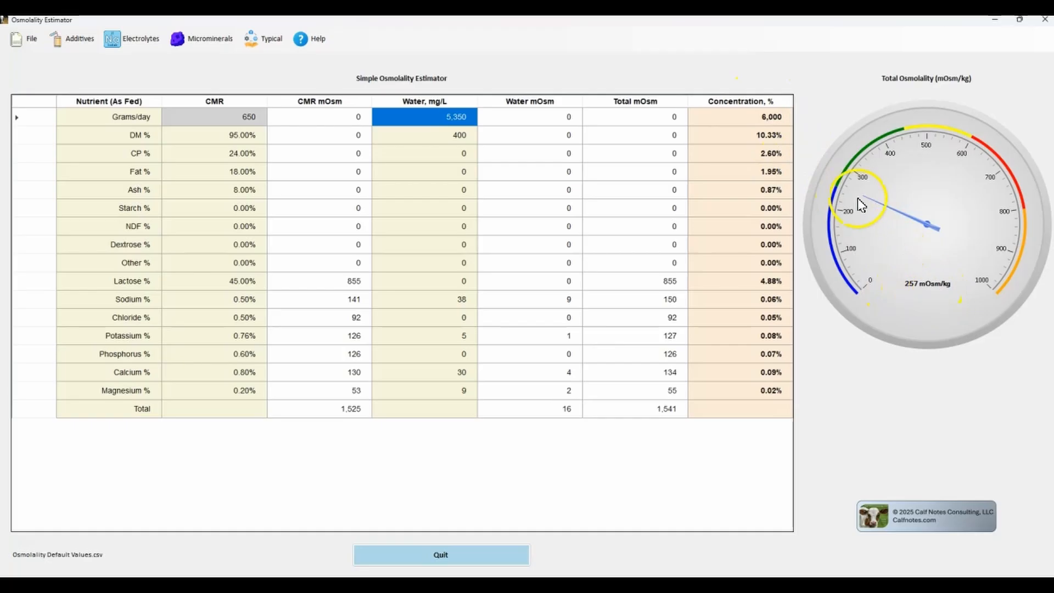
key(alt)
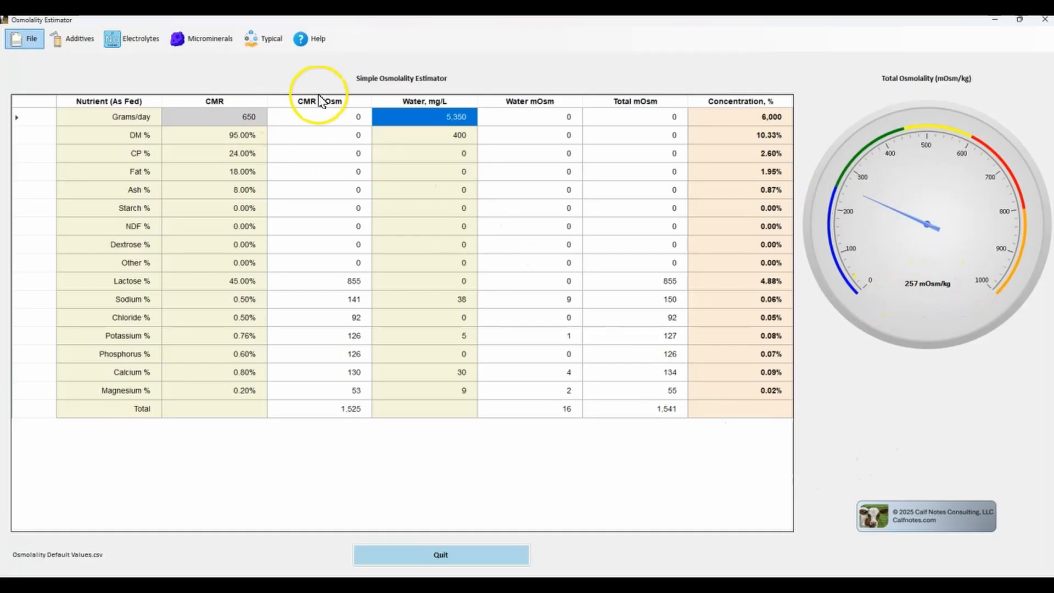
Set the daily amounts to 800 grams of CMR and 4,200 of water.
click(248, 122)
text(80)
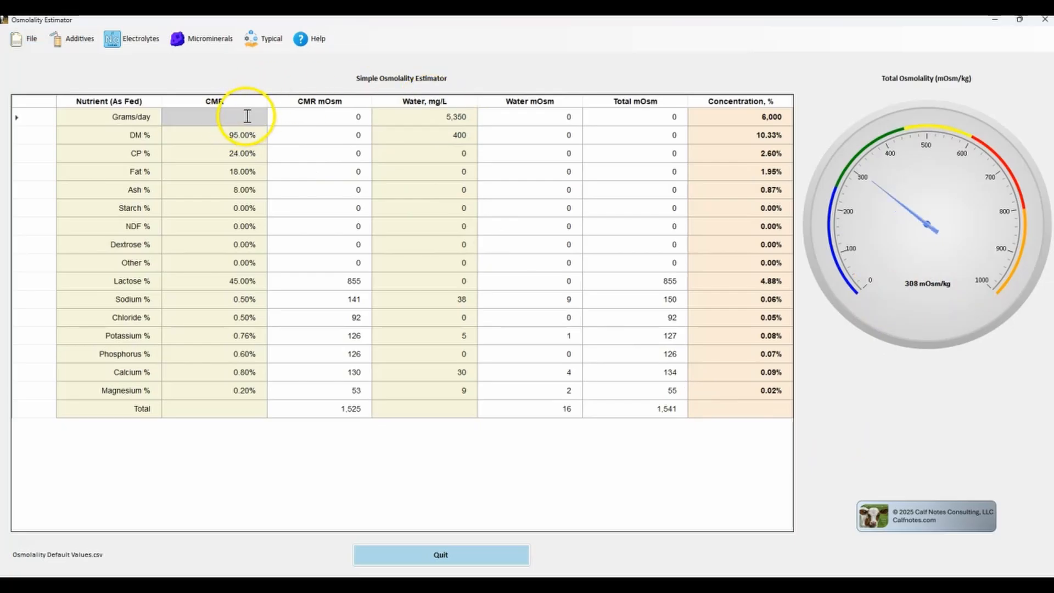
key(Tab)
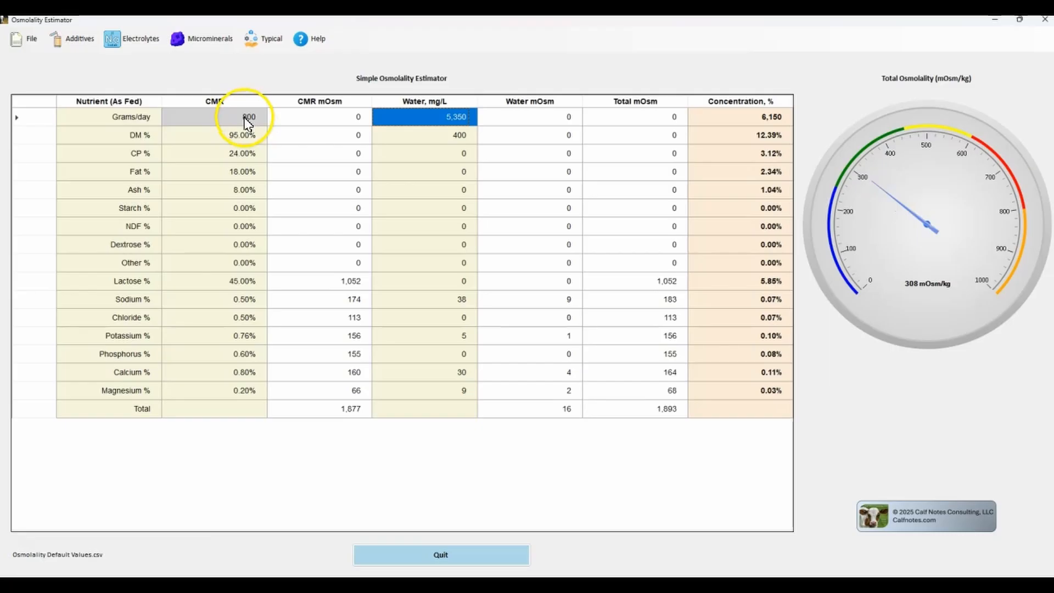
text(4200)
key(Return)
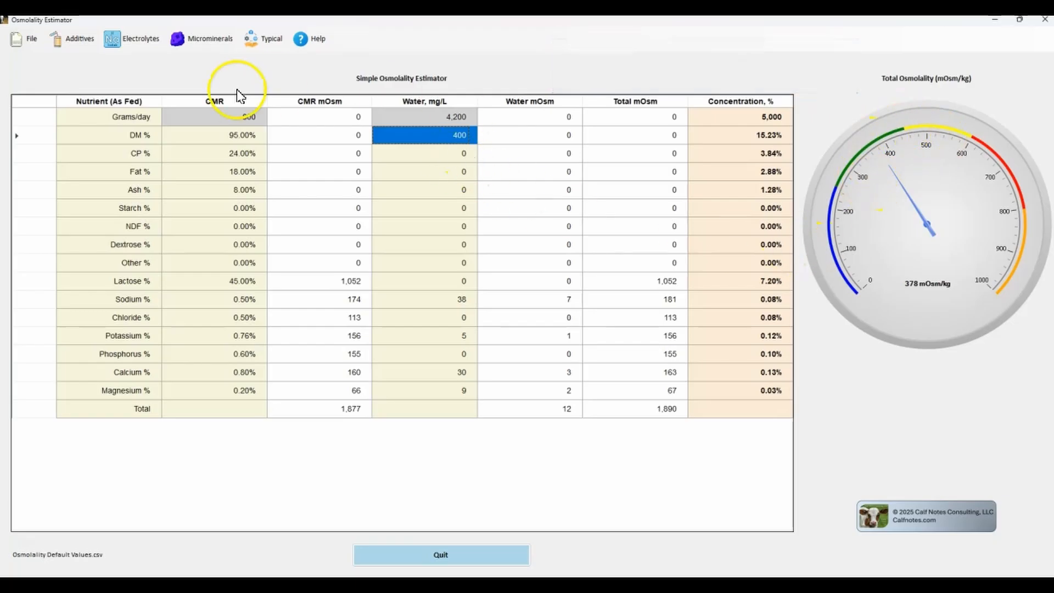
Raise the CMR amount to 1,000 grams per day and set the daily water amount to 4,000.
click(219, 122)
text(1,0)
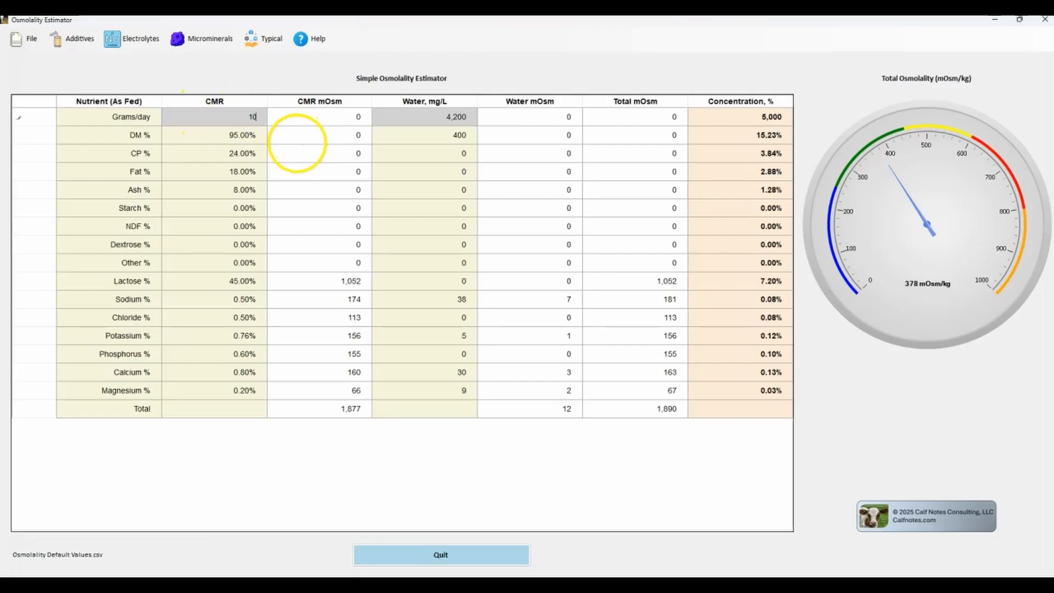
text(00)
key(Tab)
text(4,0)
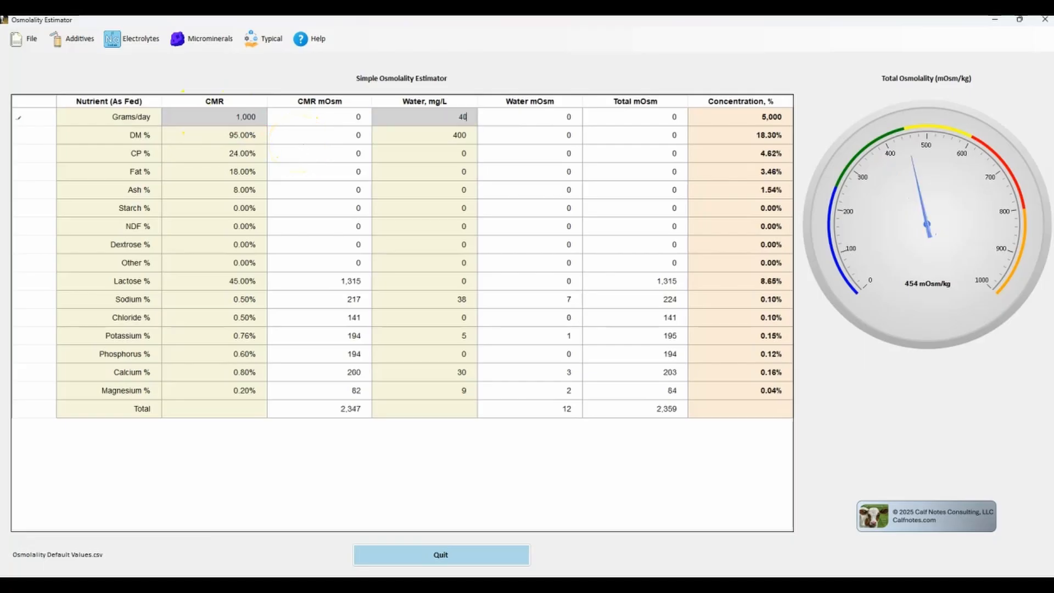
text(00)
key(Return)
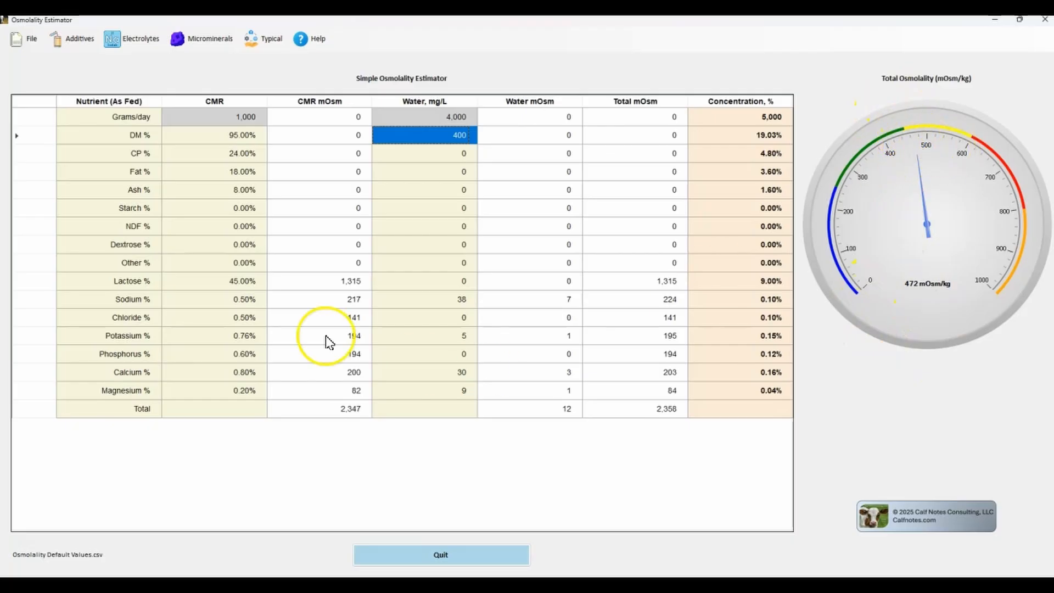
key(alt)
click(237, 115)
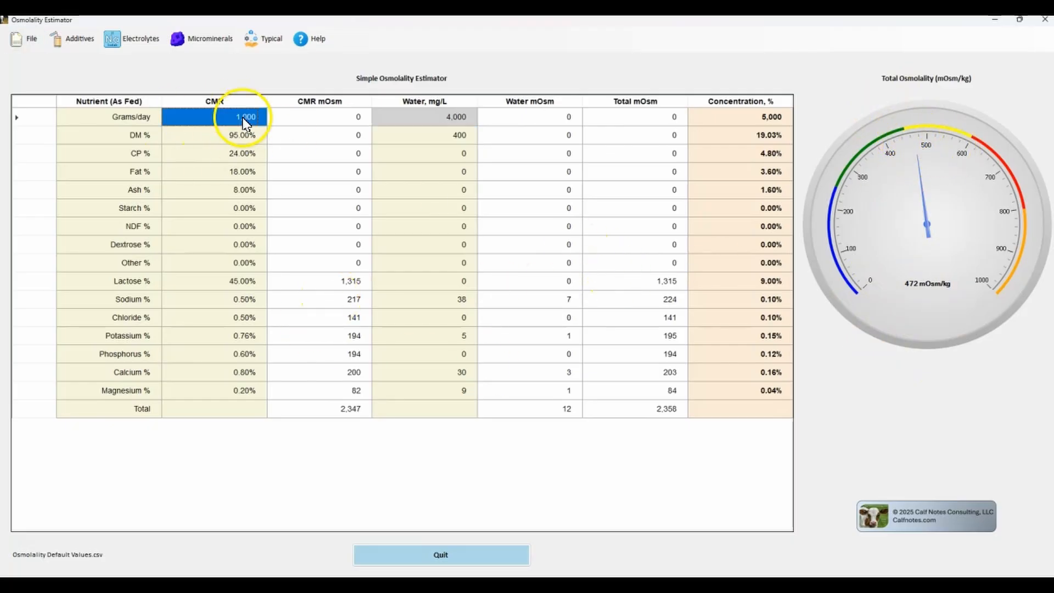
click(417, 116)
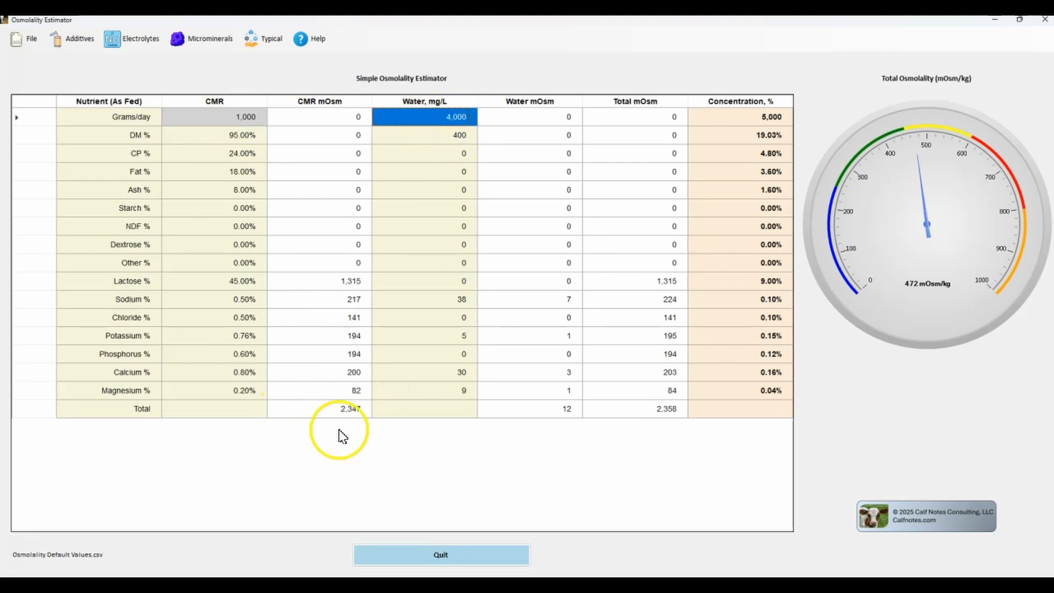
key(Down)
key(Down)
key(Down)
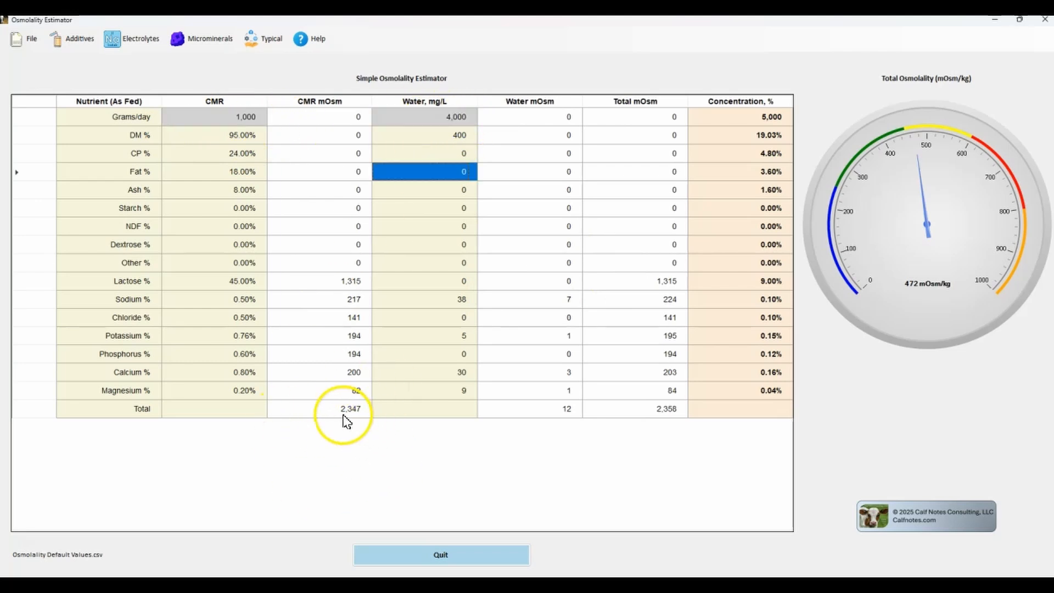
Reduce the daily water amount to 3,000 while keeping the CMR amount as it is.
click(458, 116)
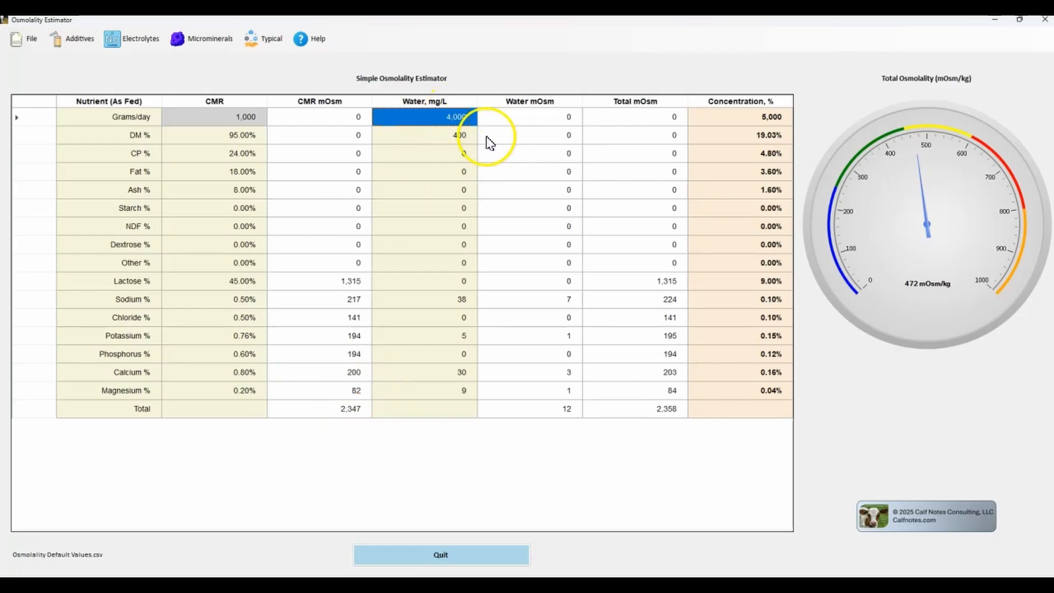
text(4,)
text(00)
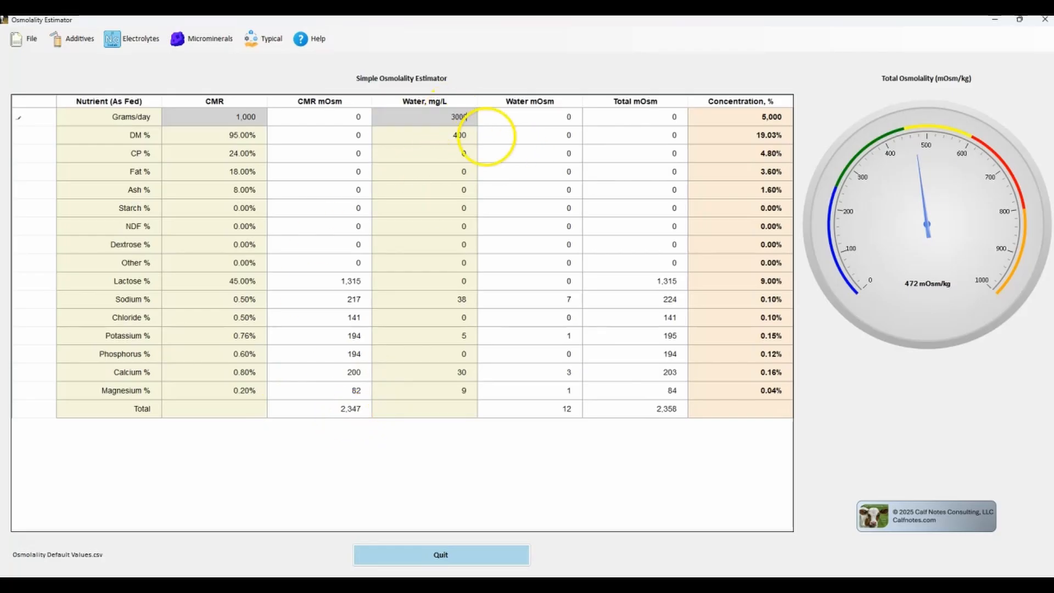
text(0)
key(Return)
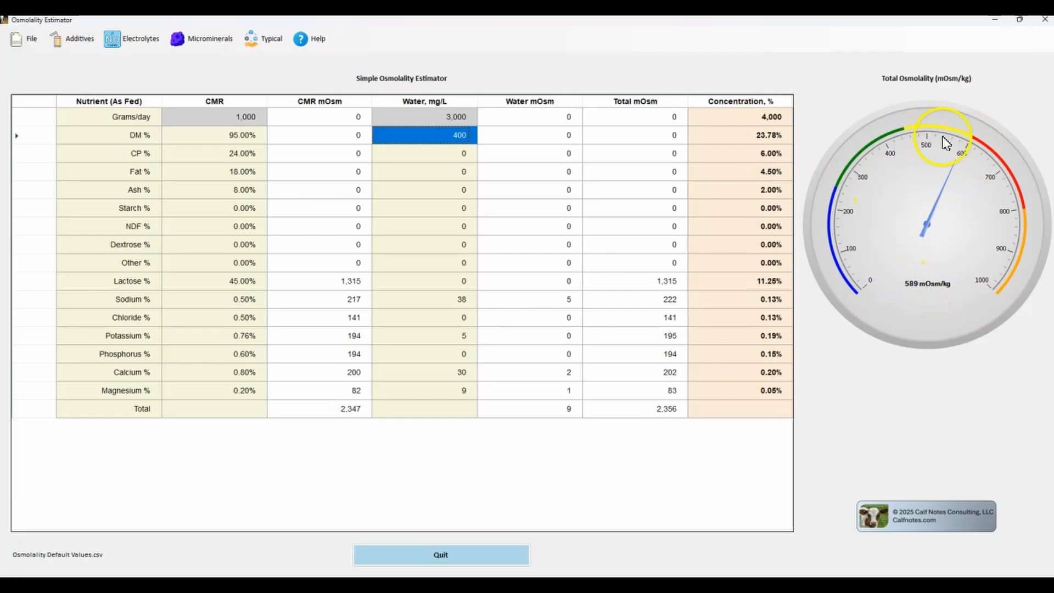
Return the Grams/day row to 800 for CMR and 4,200 for water.
key(alt)
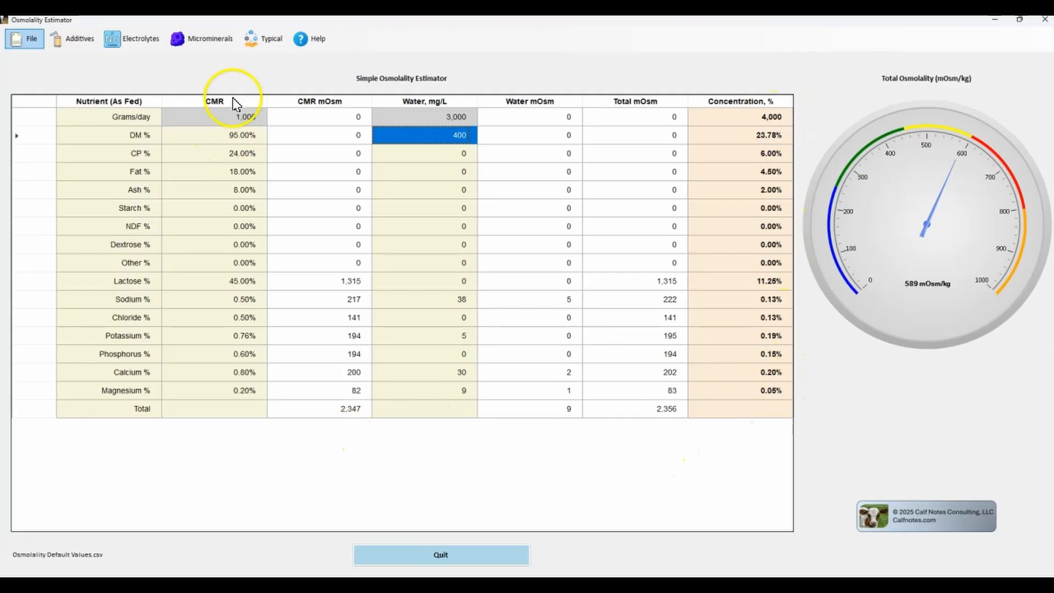
click(254, 118)
text(800)
key(Tab)
text(4)
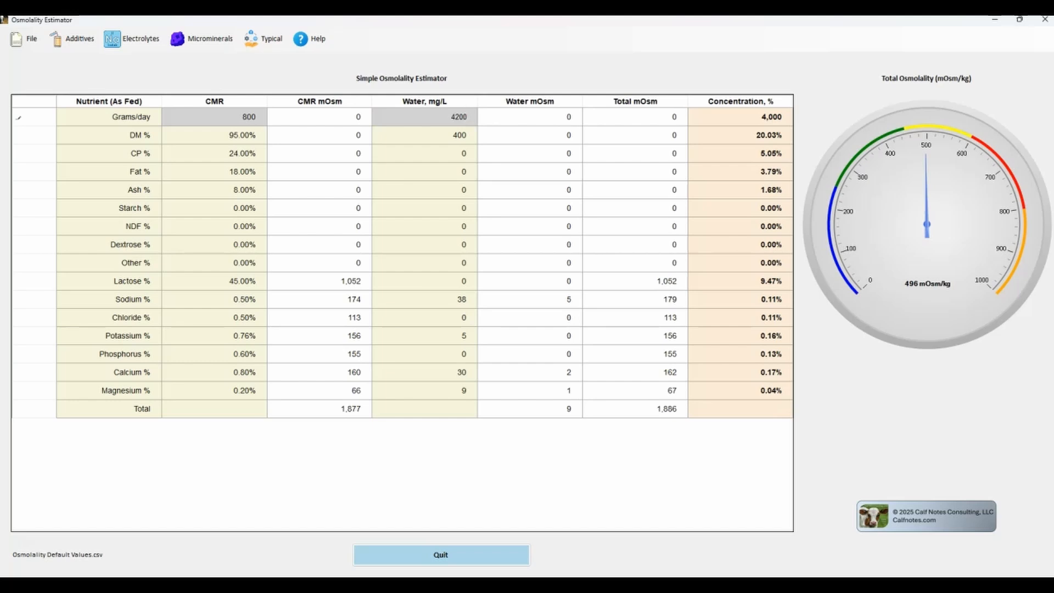
key(Return)
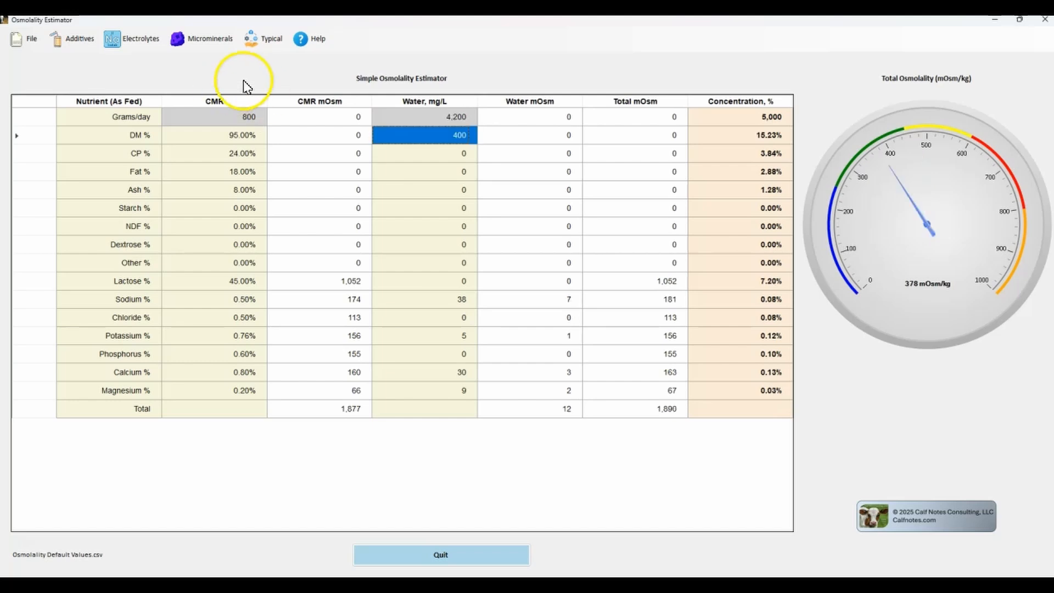
Set both the crude protein and the fat content of the CMR to 20%.
click(254, 160)
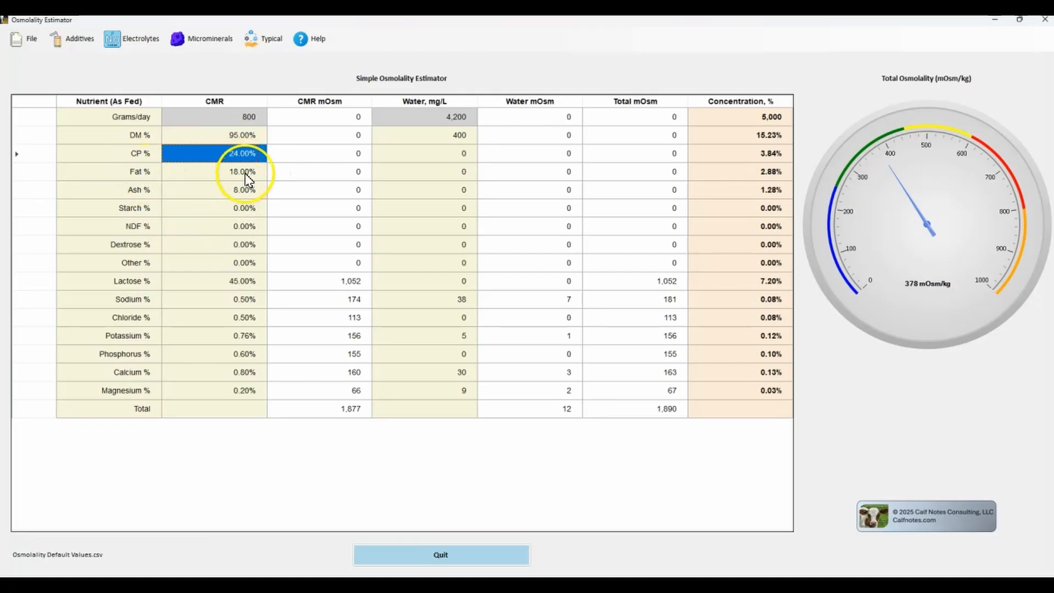
text(20)
key(Return)
text(20)
key(Return)
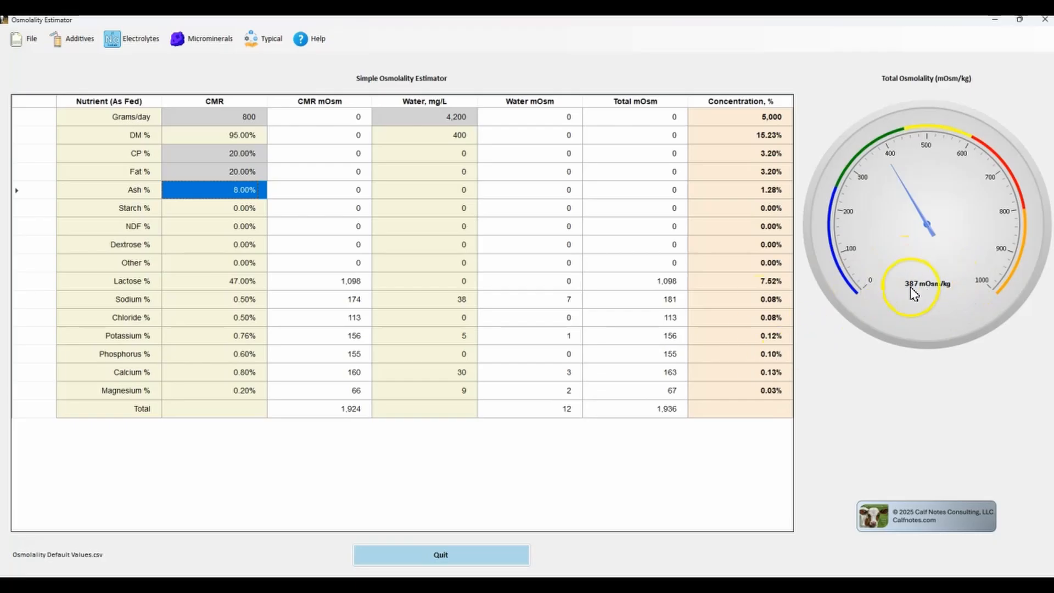
Set both the sodium and the chloride content of the CMR to 1%.
key(alt)
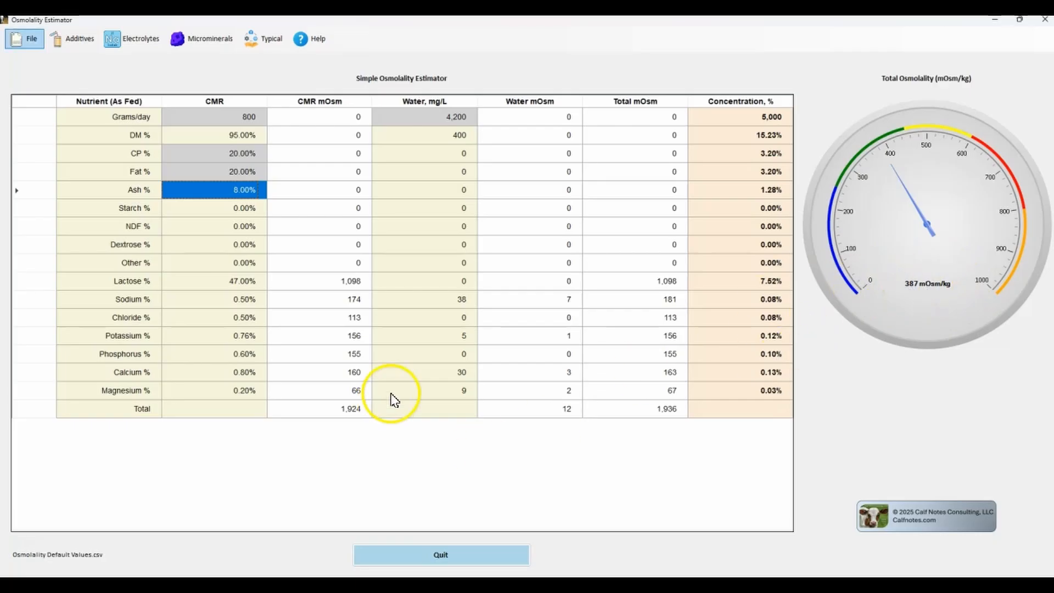
click(256, 300)
text(1)
key(Return)
text(1)
key(Return)
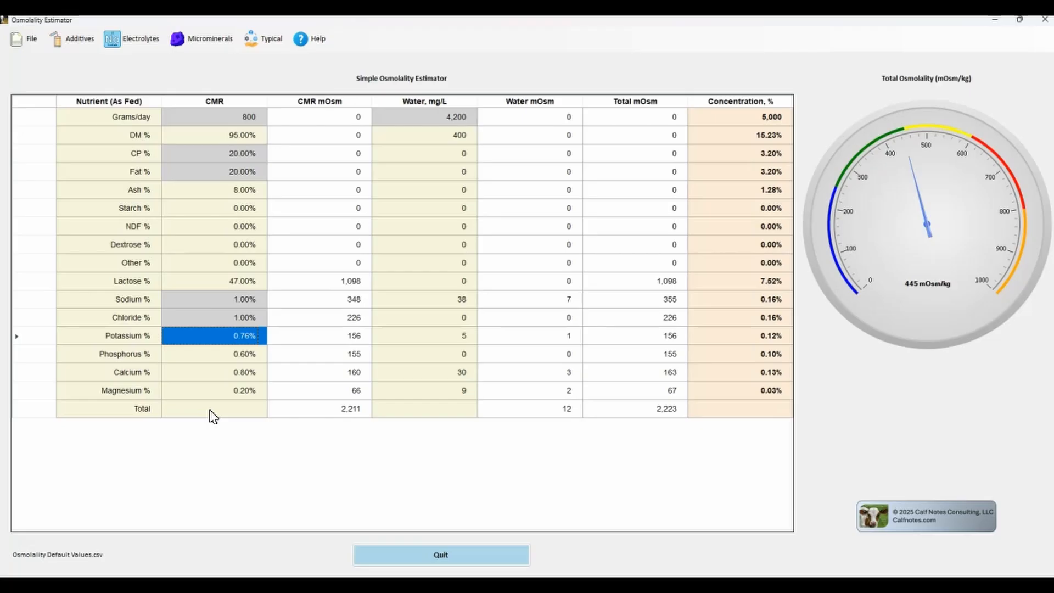
Show the micromineral rows in the nutrient table, review them down to the total, and hide them again.
click(203, 43)
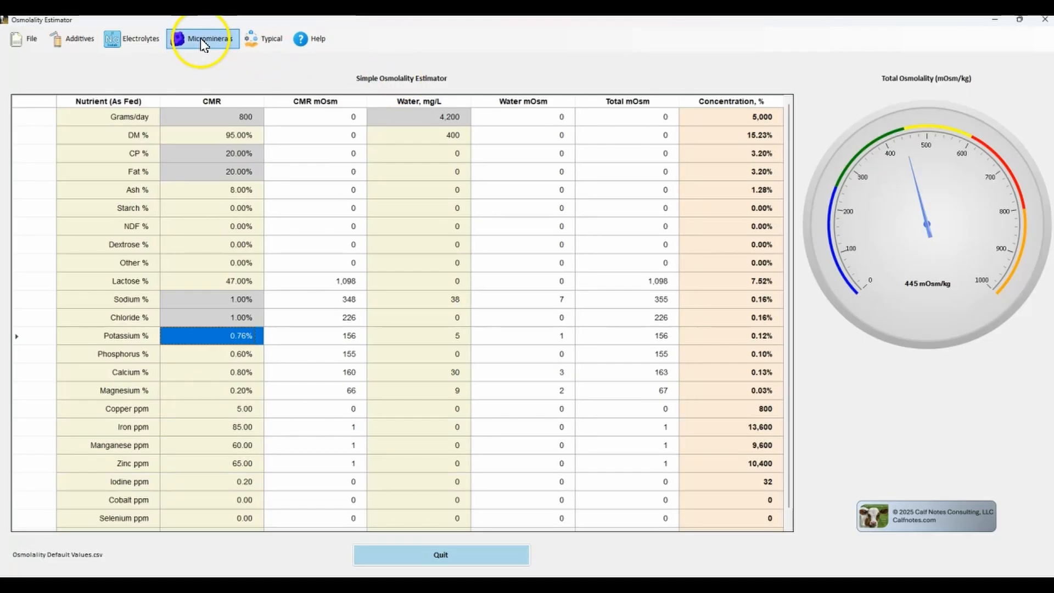
scroll(220, 423, down, 1)
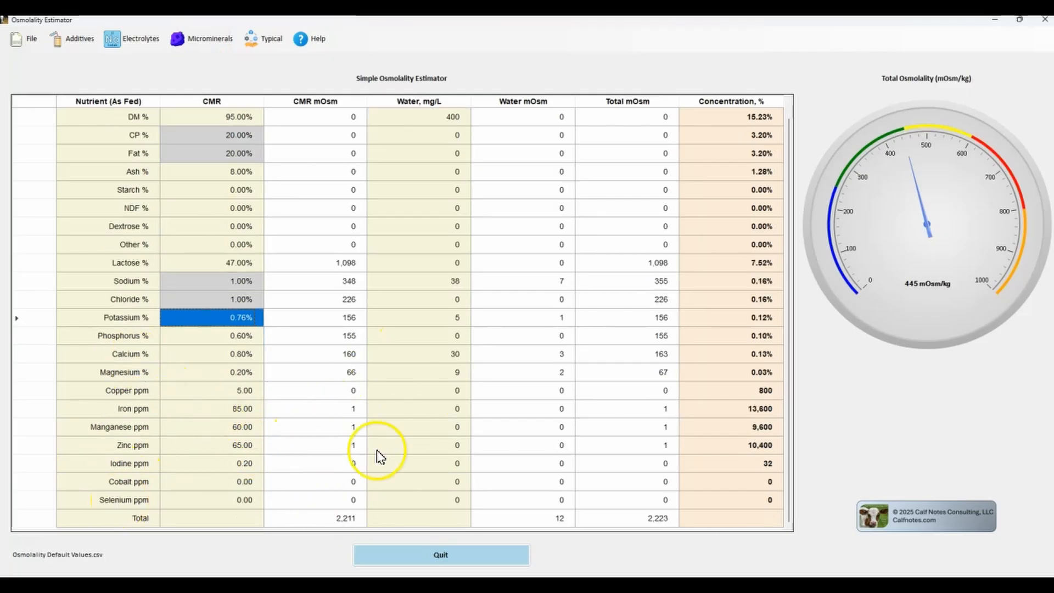
click(202, 38)
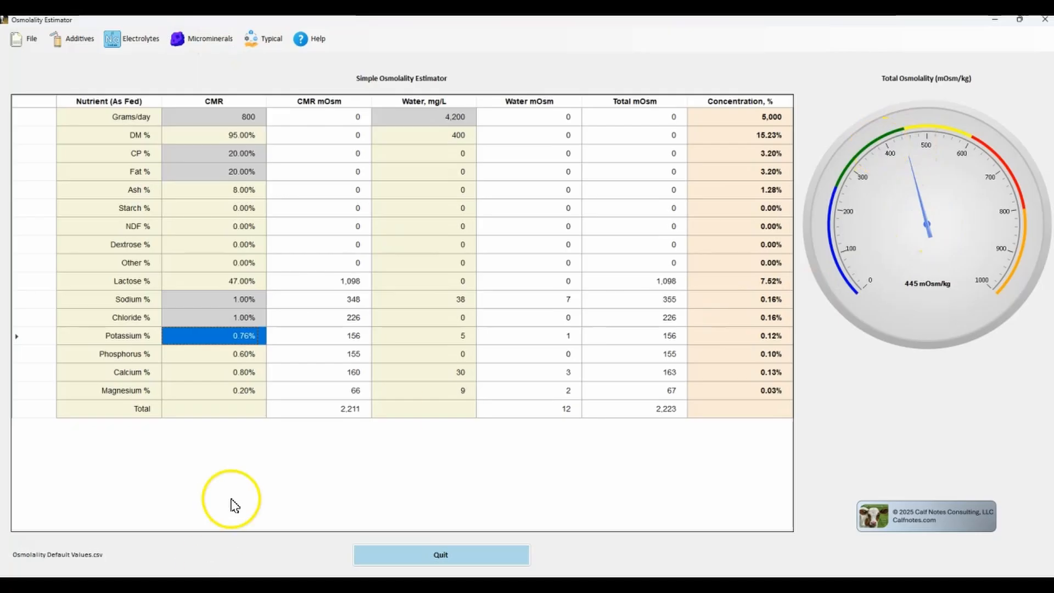